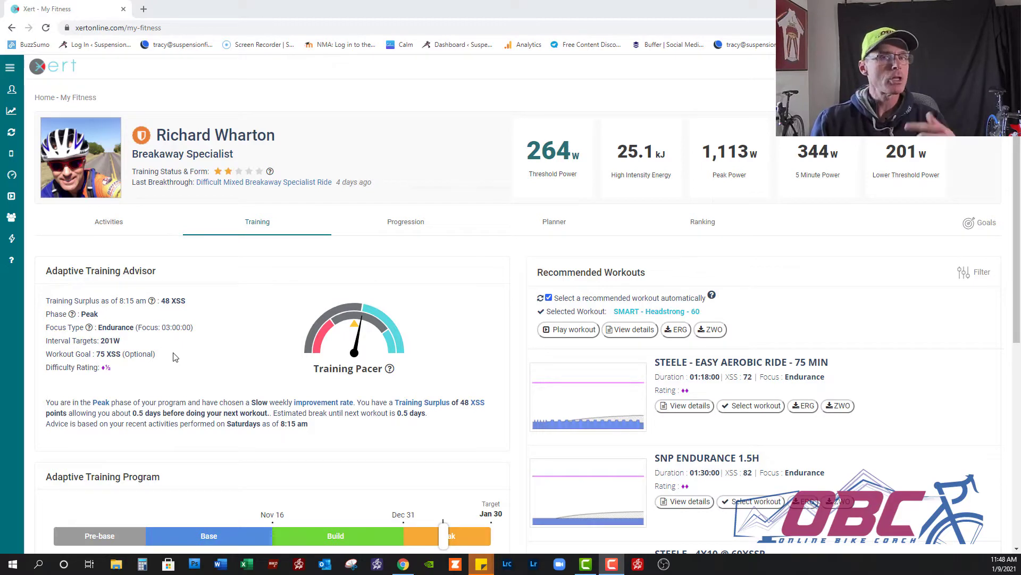
- Show the Planner's Weekly Stats table with each week's hours, XSS, ramp rate and focus
left_click(554, 223)
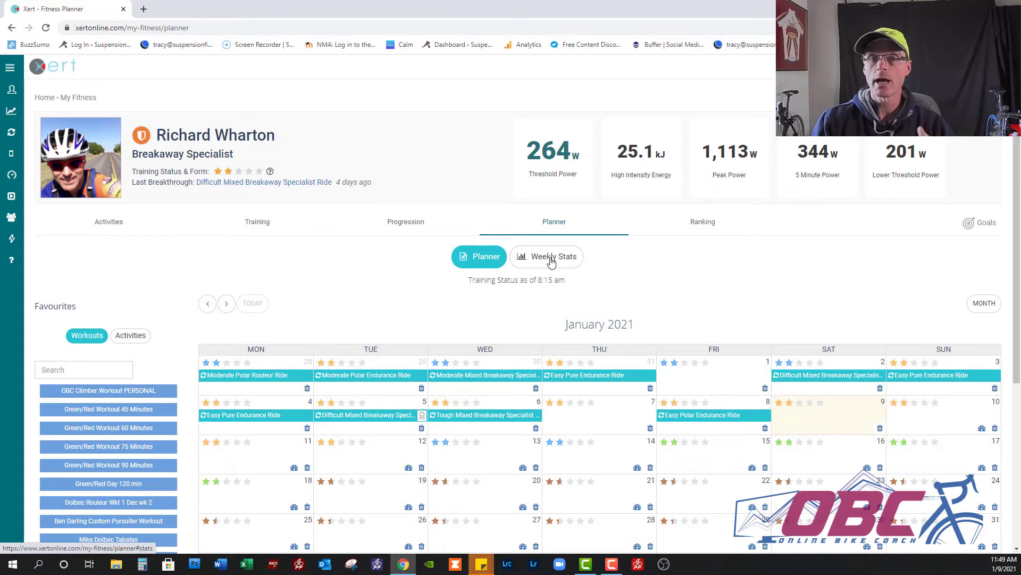
left_click(552, 258)
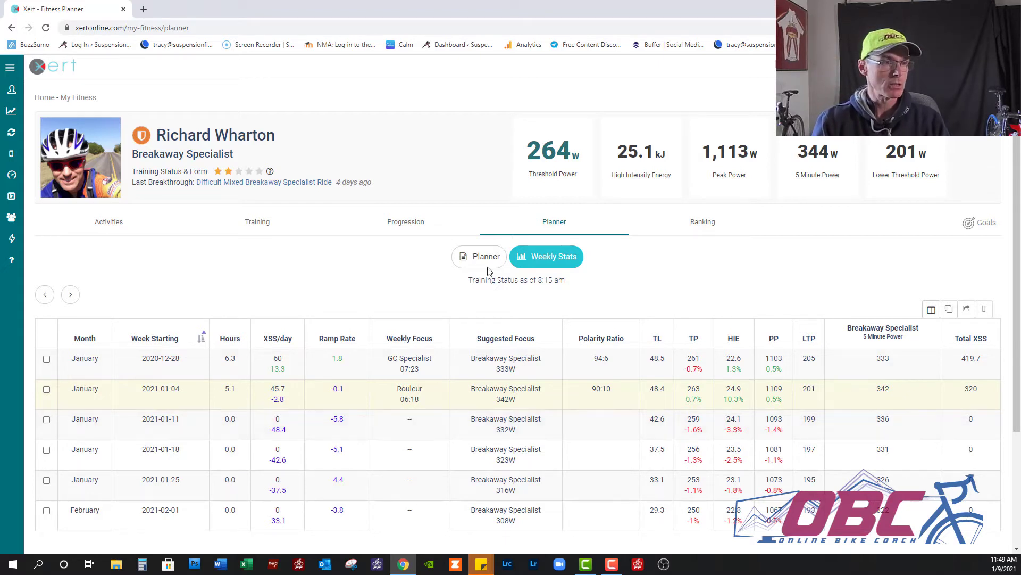
- Apply a Moderate-1 improvement rate to the advice, then raise Freshness Feedback from 0 to 15
left_click(257, 221)
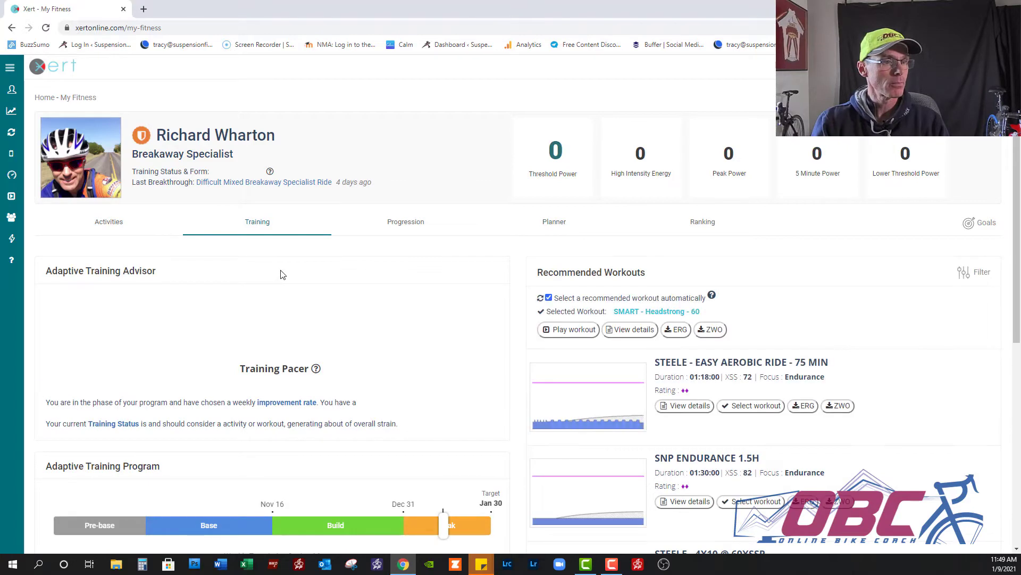
left_click(980, 222)
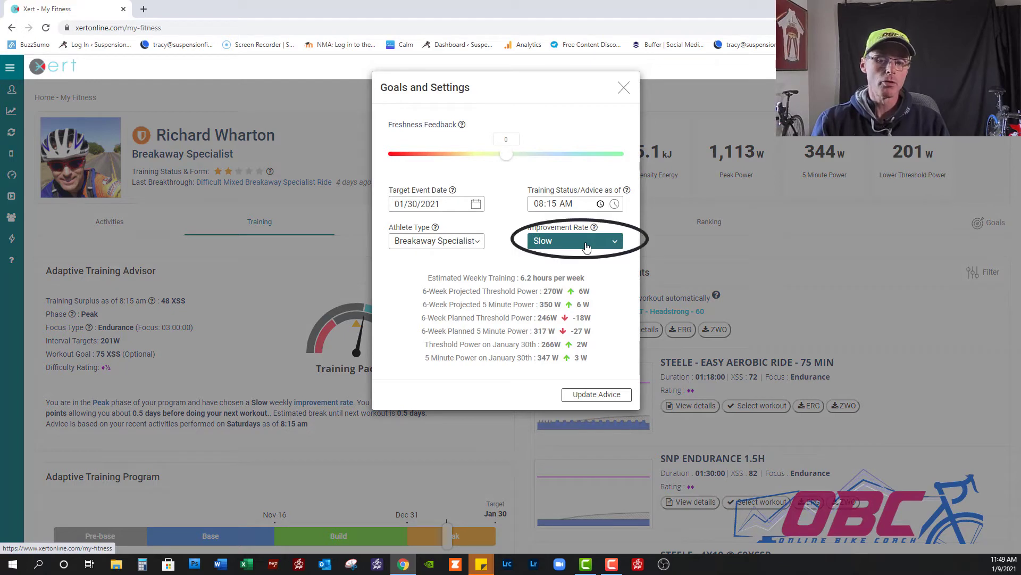
left_click(575, 239)
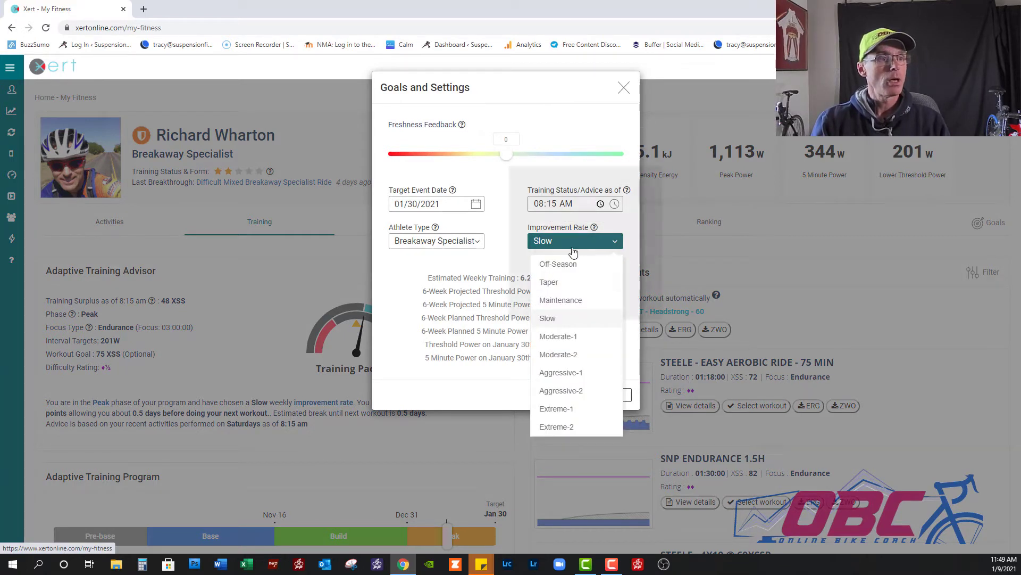
left_click(563, 336)
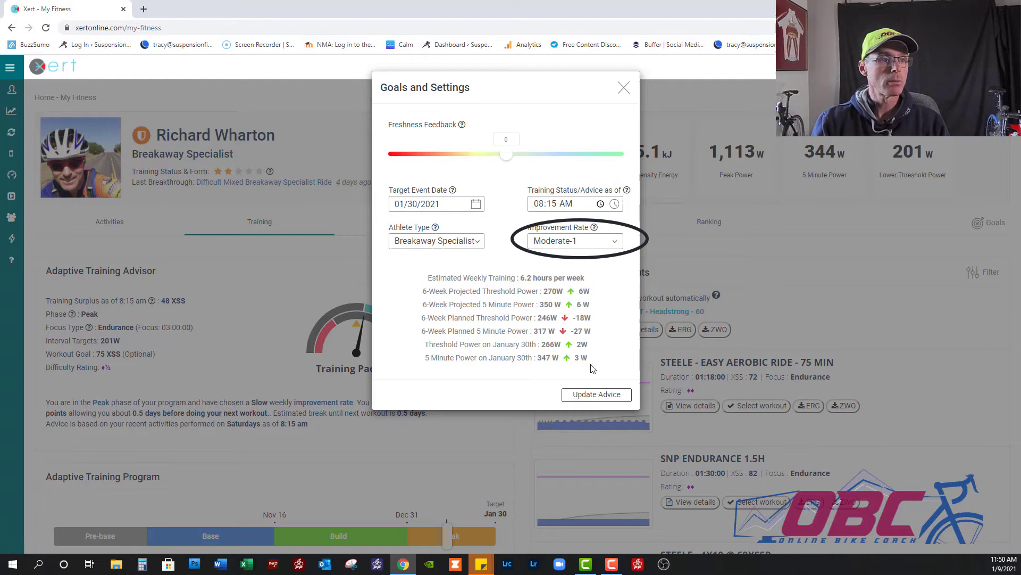
left_click(596, 394)
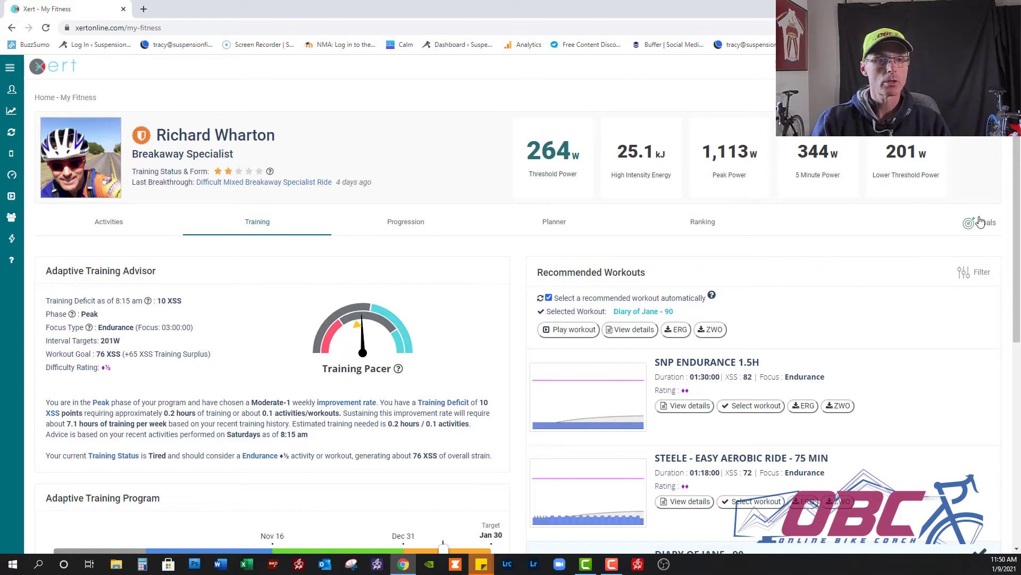
left_click(981, 221)
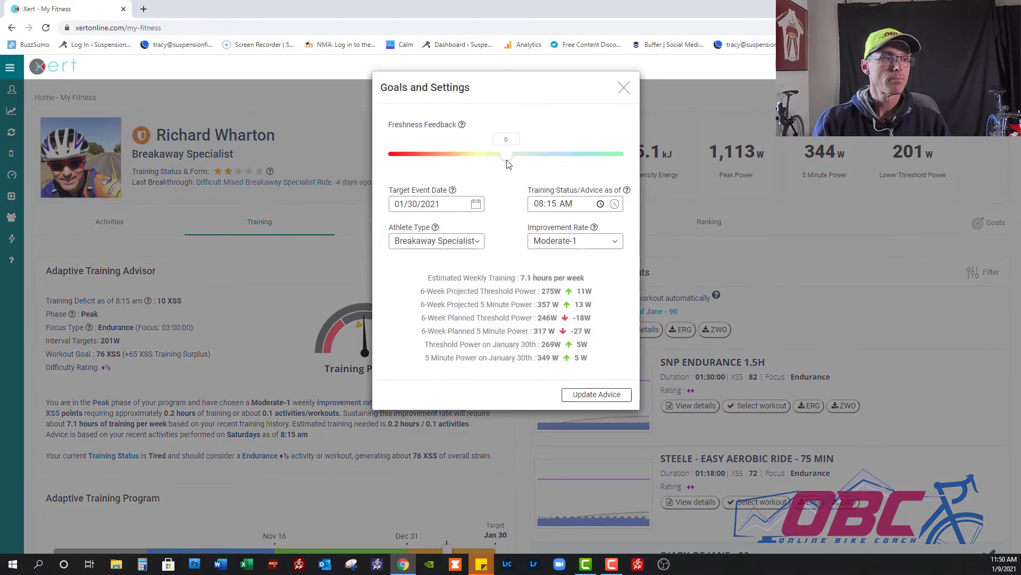
left_click_drag(508, 157, 520, 156)
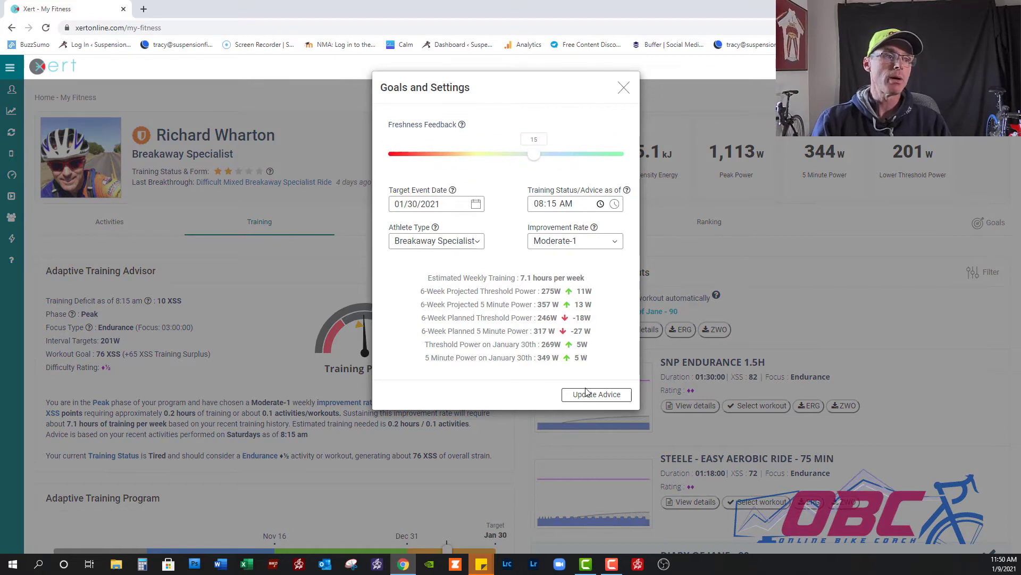
- Submit the Freshness Feedback 15 change so the Training overview reloads with updated advice
left_click(595, 394)
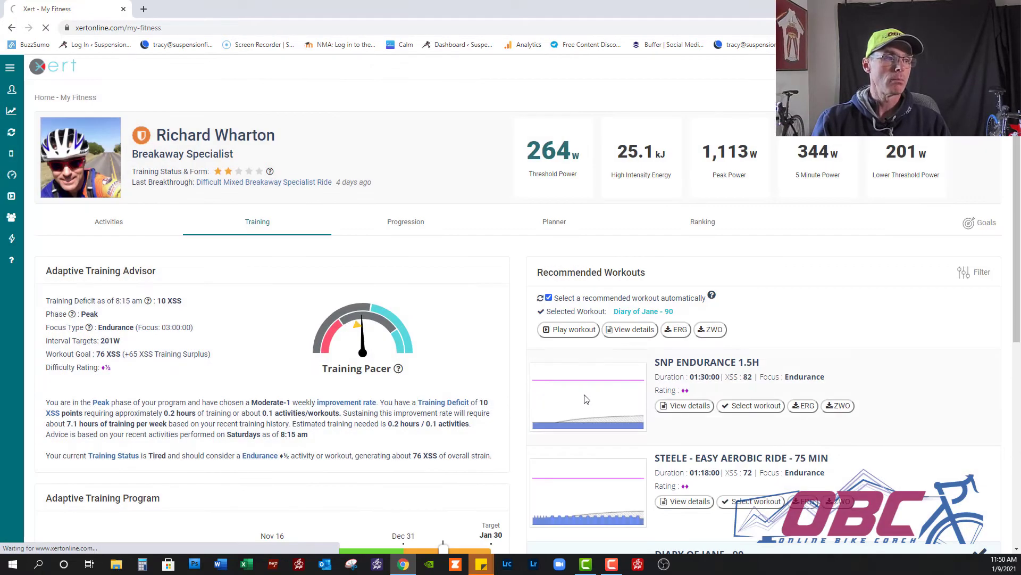